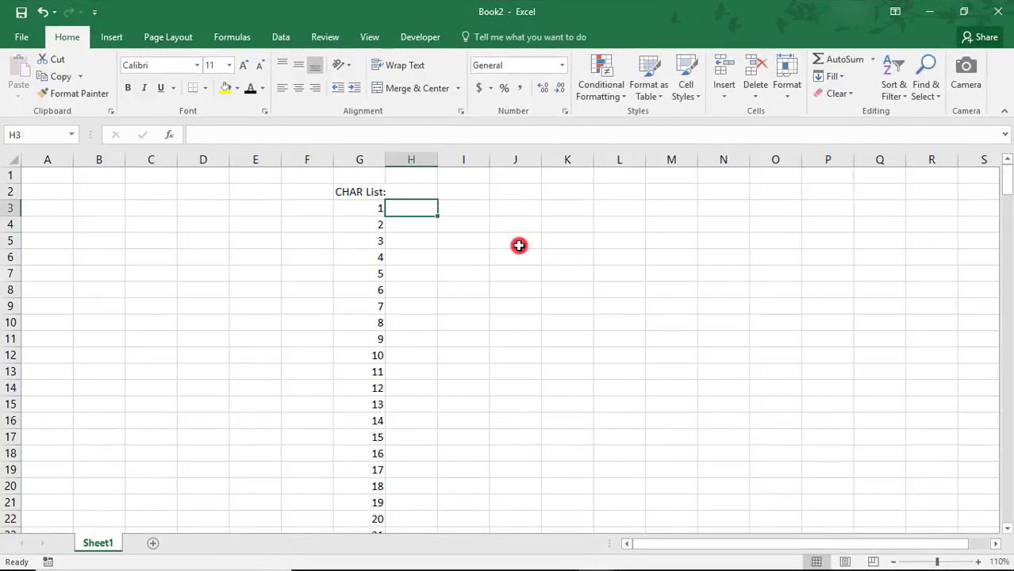
# Step: Enter the formula =CHAR(G3) in cell H3 beside the first number of the CHAR list
pyautogui.moveTo(1009, 184); pyautogui.dragTo(994, 158)
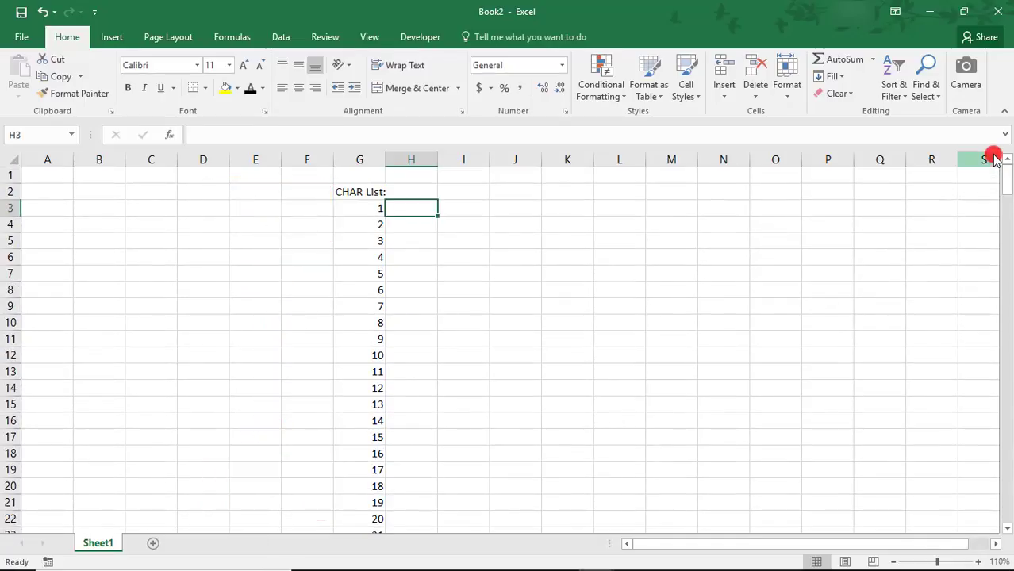
pyautogui.write('=')
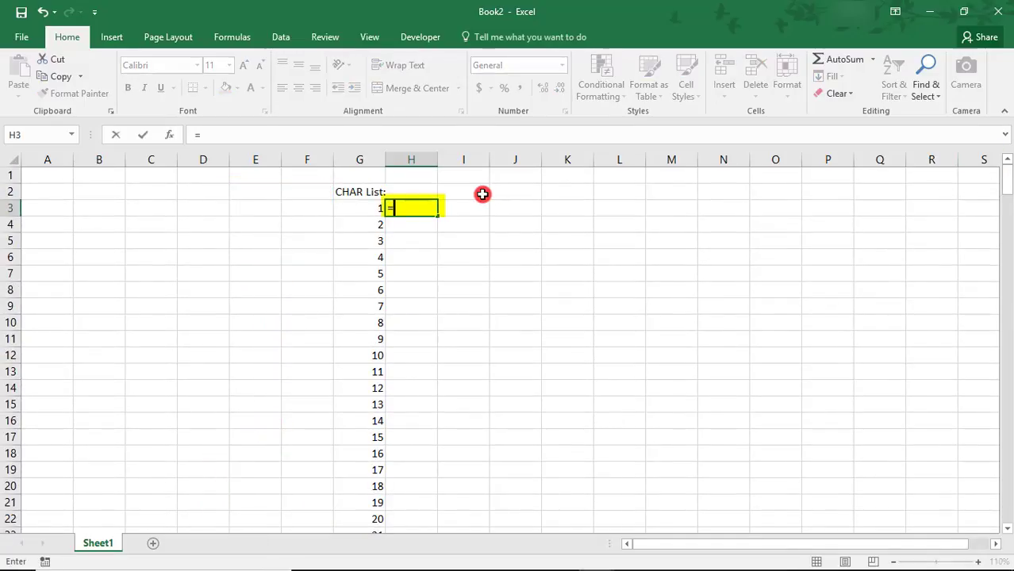
pyautogui.write('cha')
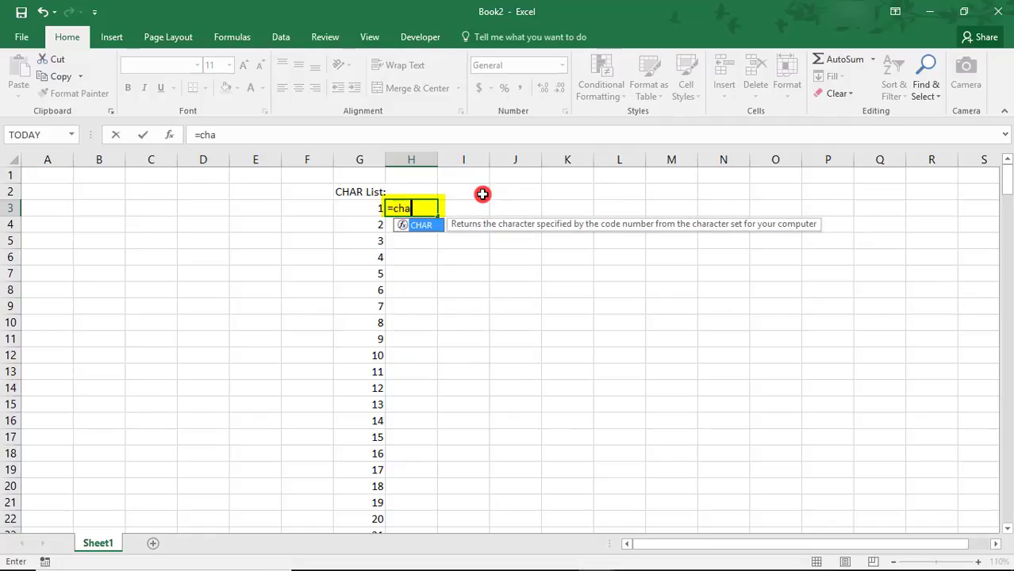
pyautogui.write('r(')
pyautogui.press('Left')
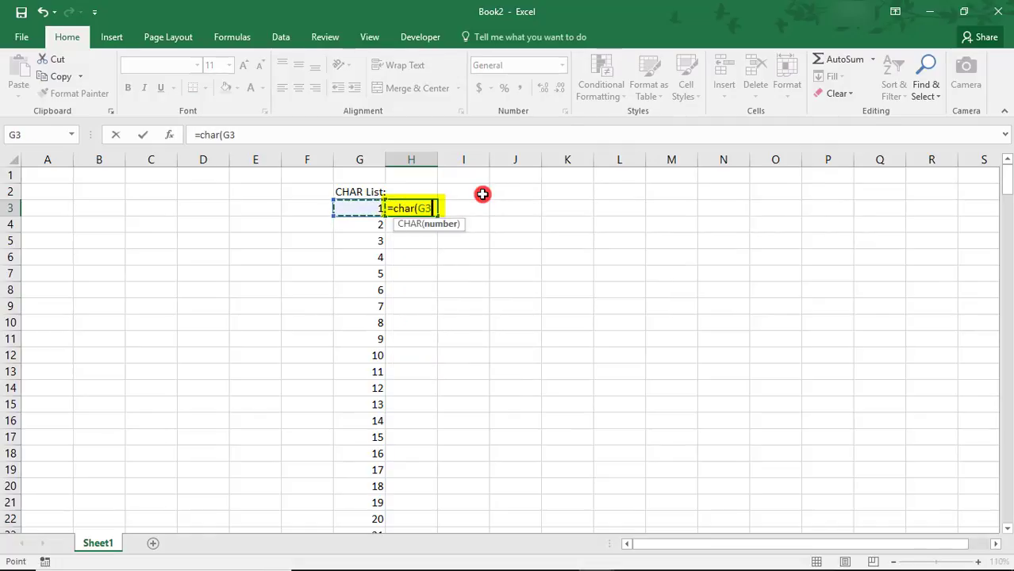
pyautogui.write(')')
pyautogui.press('Return')
# Step: Fill the CHAR formula from H3 down column H alongside the whole number list
pyautogui.click(433, 211)
pyautogui.doubleClick(437, 216)
pyautogui.click(446, 294)
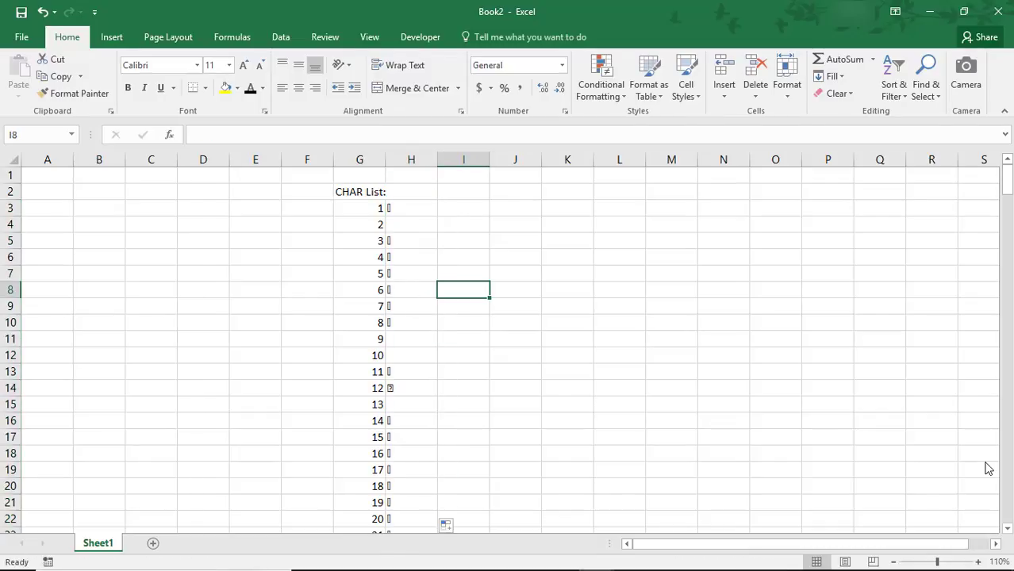
# Step: Start a formula in cell B3 with the CHAR function
pyautogui.press('Up')
pyautogui.press('Up')
pyautogui.press('Up')
pyautogui.press('Up')
pyautogui.press('Up')
pyautogui.press('Left')
pyautogui.press('Left')
pyautogui.press('Left')
pyautogui.press('Left')
pyautogui.press('Left')
pyautogui.press('Left')
pyautogui.press('Left')
pyautogui.hotkey('alt', 'h')
pyautogui.press('h')
pyautogui.press('Return')
pyautogui.write('=CHAR(')
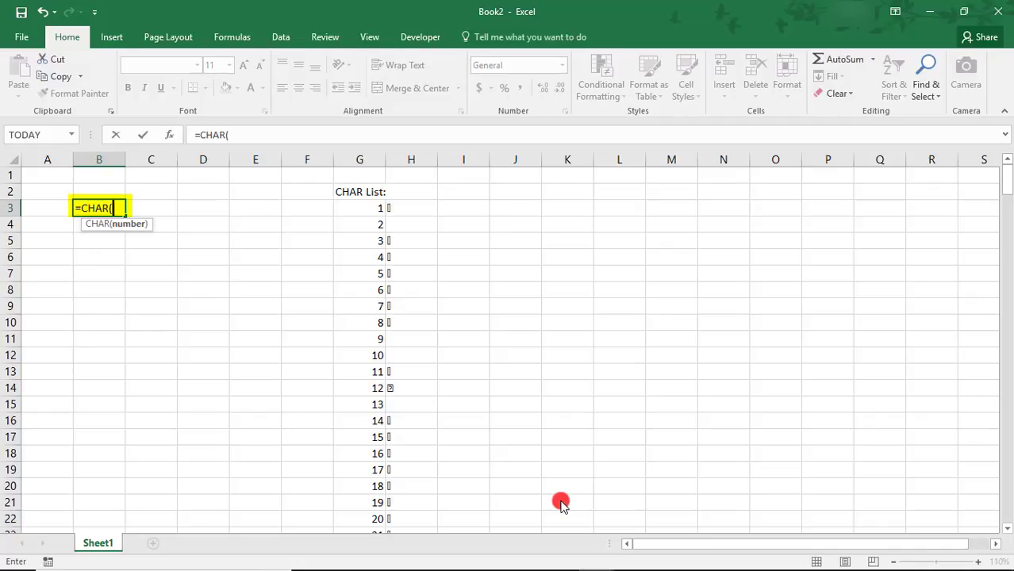
# Step: Complete the CHAR function in B3 with RANDBETWEEN(65,90) as its number and follow it with an ampersand
pyautogui.write('RANDB')
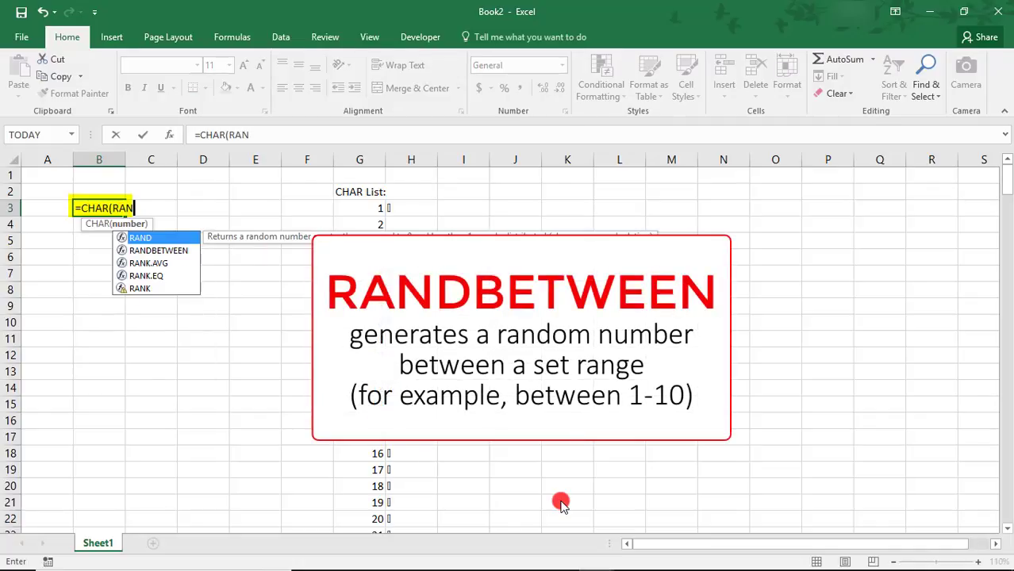
pyautogui.press('Tab')
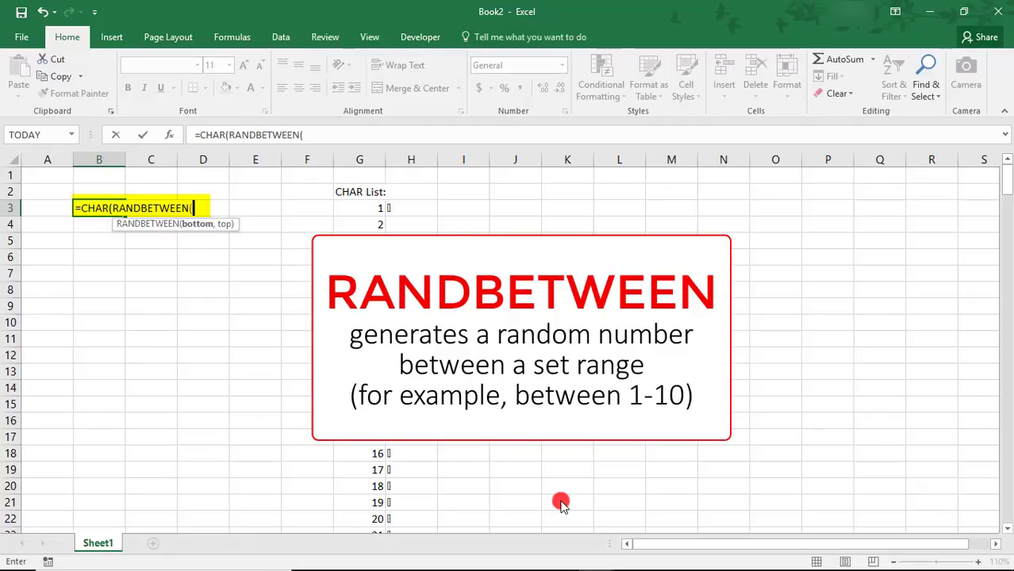
pyautogui.write('65,90')
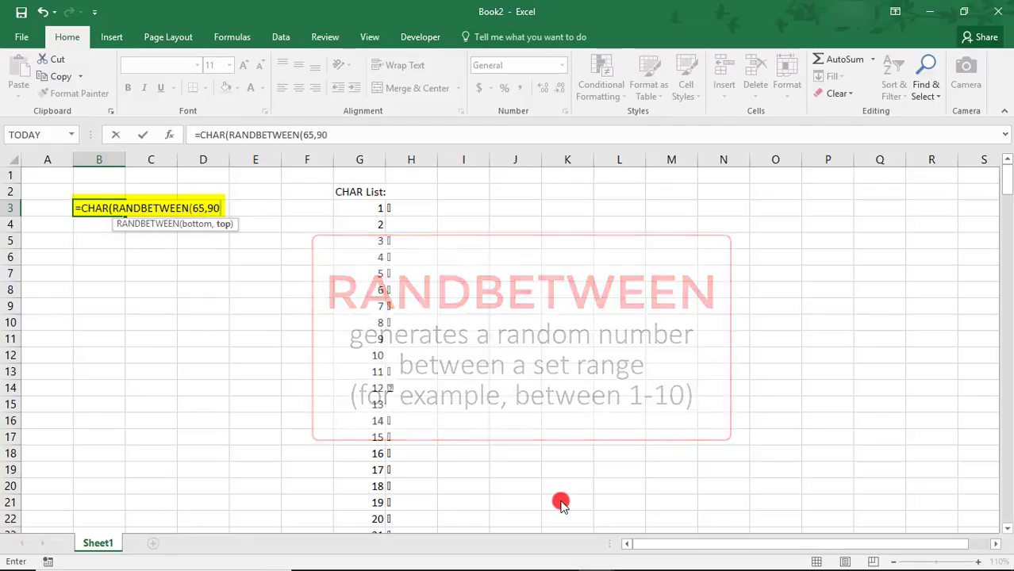
pyautogui.moveTo(1008, 184)
pyautogui.mouseDown()
pyautogui.moveTo(1008, 276)
pyautogui.moveTo(1008, 187)
pyautogui.mouseUp()
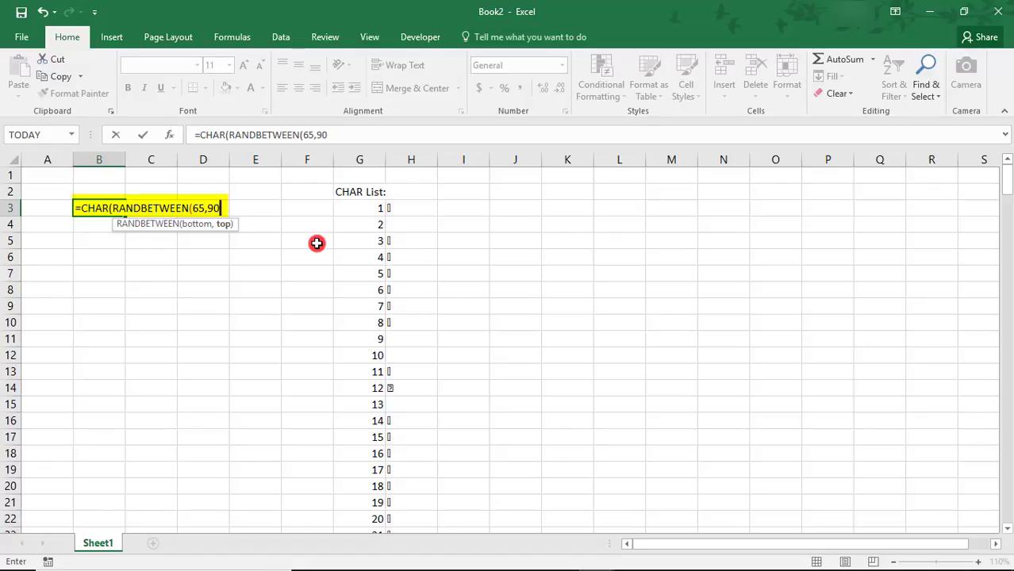
pyautogui.write(')')
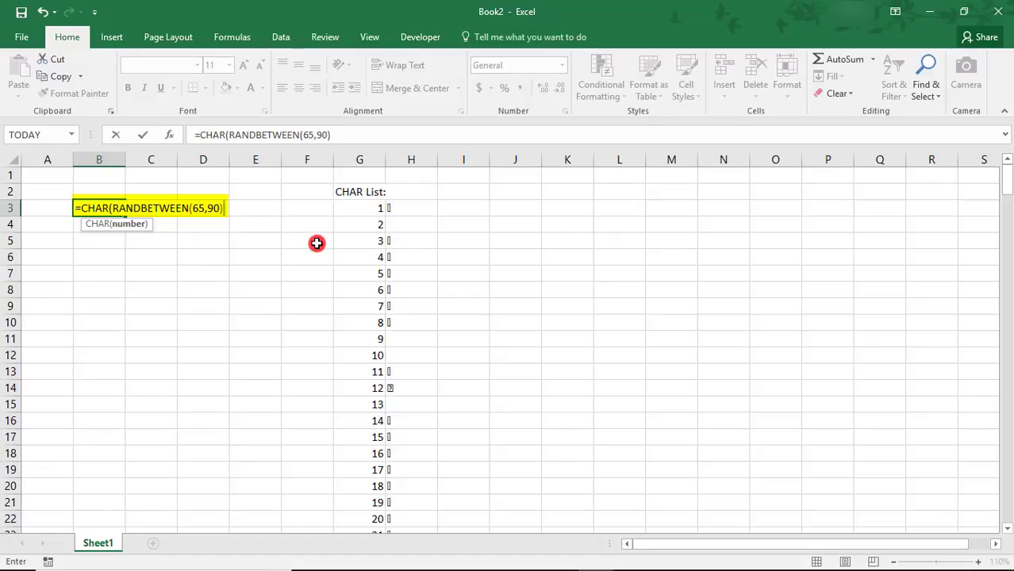
pyautogui.write('&')
pyautogui.click(225, 211)
pyautogui.write(')')
# Step: Duplicate the CHAR(RANDBETWEEN(65,90))& segment at the end of the B3 formula to add a second random capital letter
pyautogui.moveTo(346, 134); pyautogui.dragTo(201, 135)
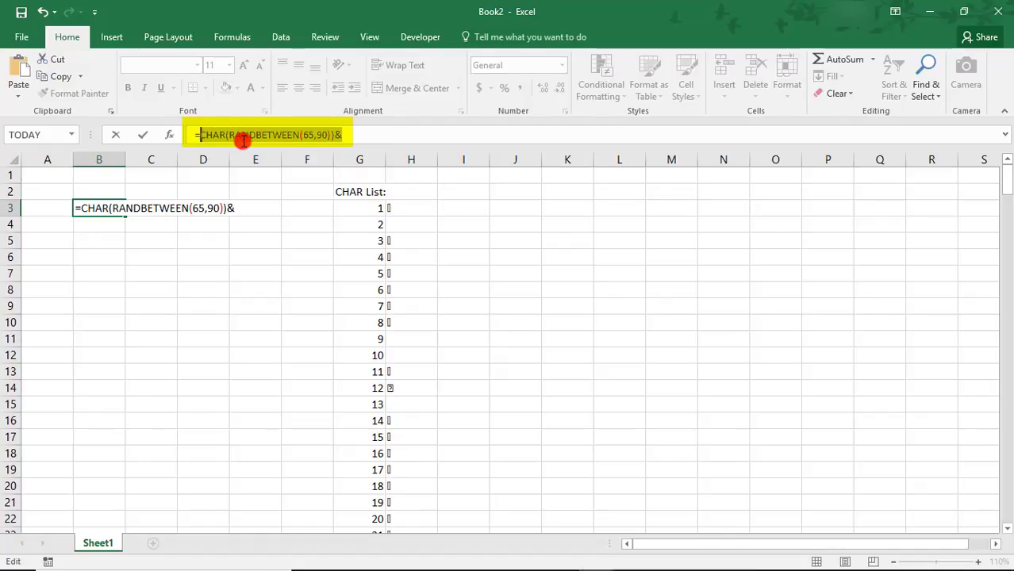
pyautogui.hotkey('ctrl', 'c')
pyautogui.press('End')
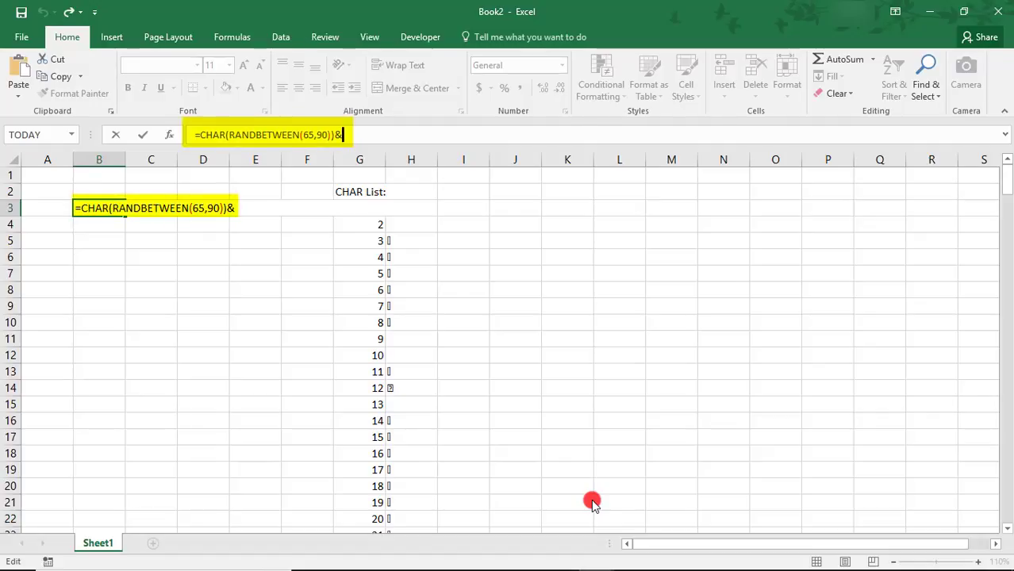
pyautogui.hotkey('ctrl', 'v')
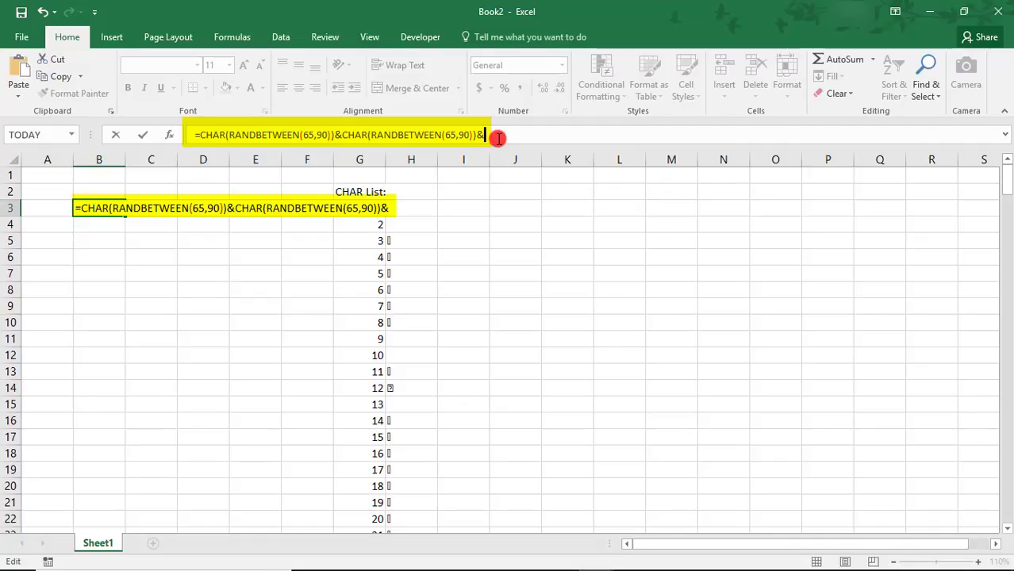
# Step: Append RANDBETWEEN(100,999)& to the B3 formula to add a random three-digit number
pyautogui.write('RAND')
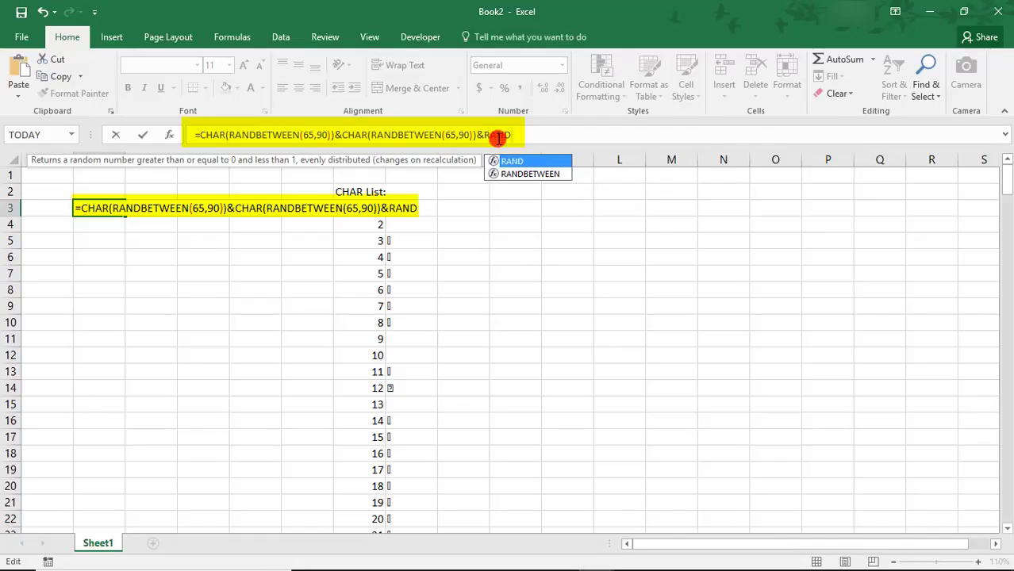
pyautogui.press('Down')
pyautogui.press('Tab')
pyautogui.write('100,999')
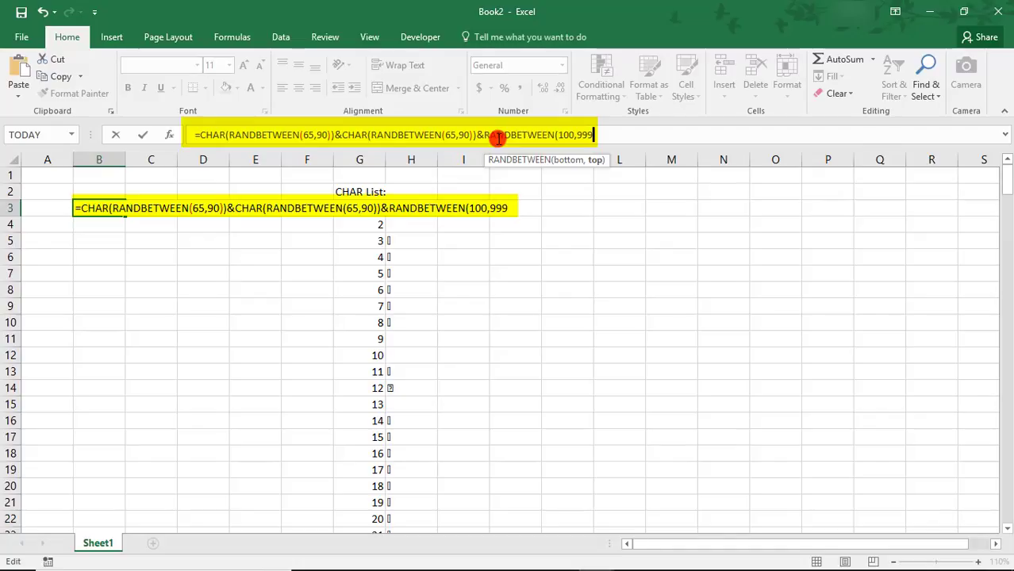
pyautogui.write(')&')
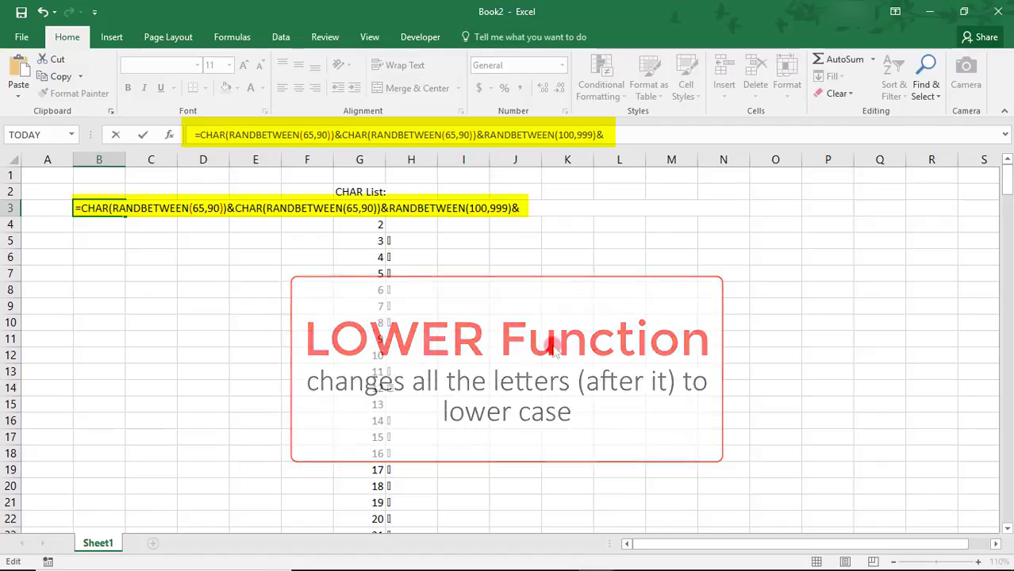
# Step: Append a LOWER function containing another copy of CHAR(RANDBETWEEN(65,90))& to add a random lowercase letter
pyautogui.write('LOWER')
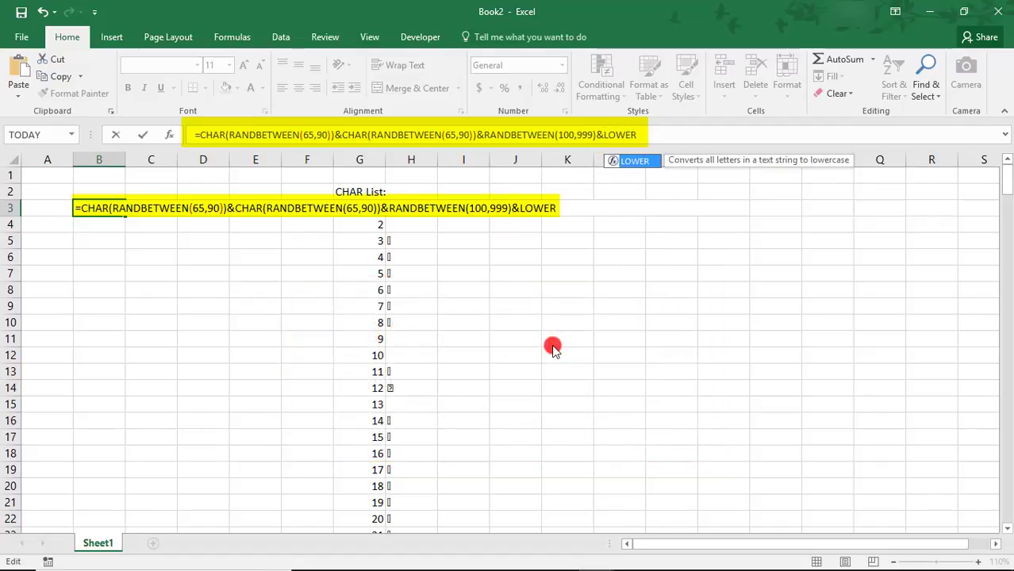
pyautogui.write('(')
pyautogui.hotkey('ctrl', 'v')
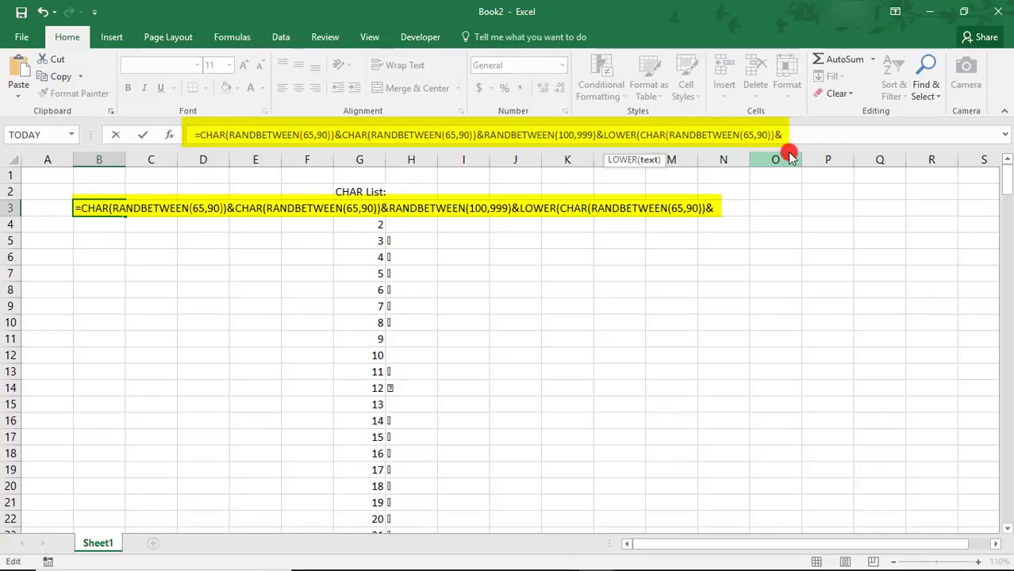
# Step: Finish the B3 formula with CHAR(RANDBETWEEN(33,39)) inside LOWER for a random symbol, and recalculate the worksheet
pyautogui.moveTo(1008, 182); pyautogui.dragTo(1008, 216)
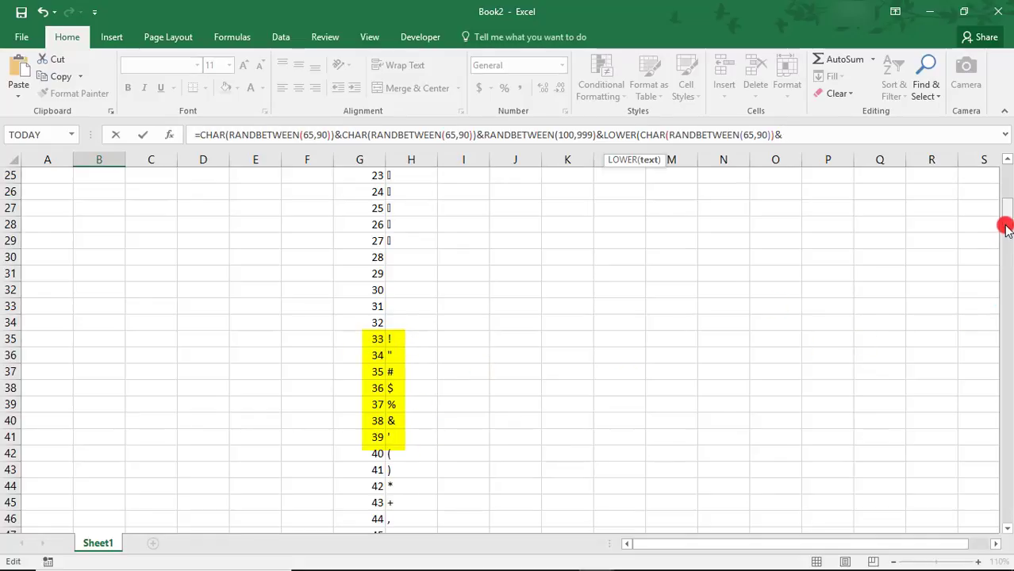
pyautogui.moveTo(1005, 226); pyautogui.dragTo(1005, 162)
pyautogui.write('CHAR')
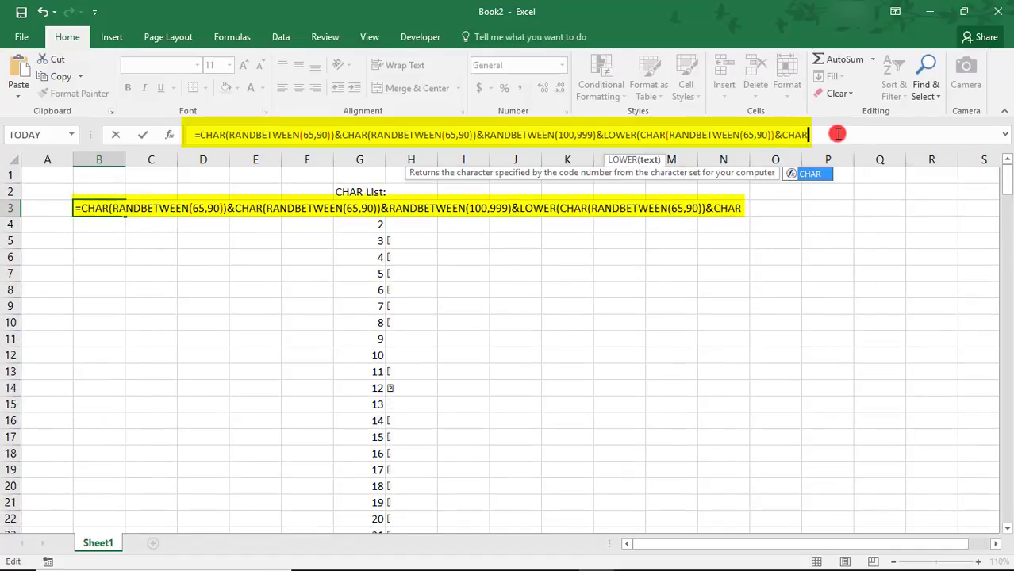
pyautogui.write('(RAN')
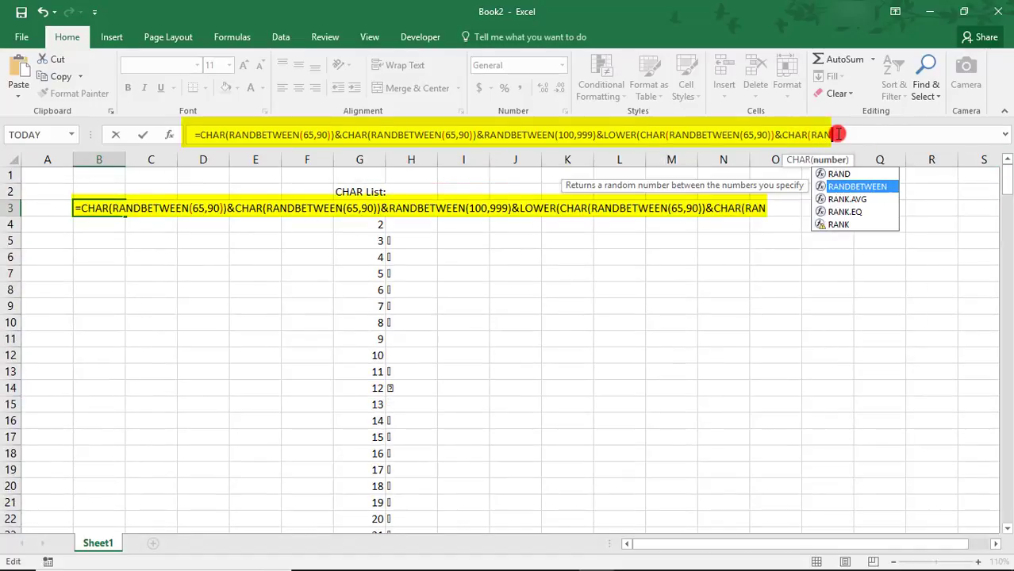
pyautogui.press('Tab')
pyautogui.write('33')
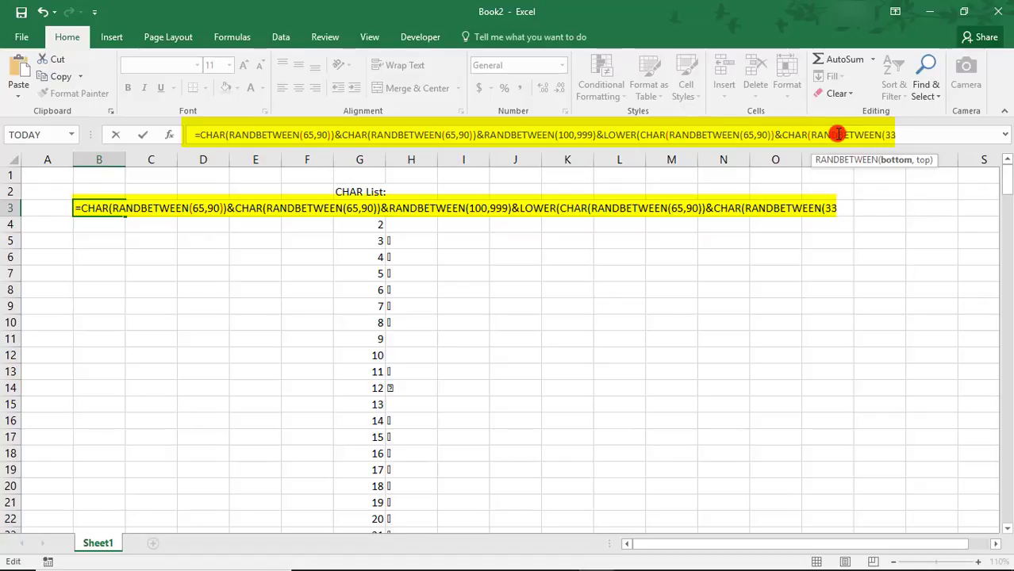
pyautogui.write(',39')
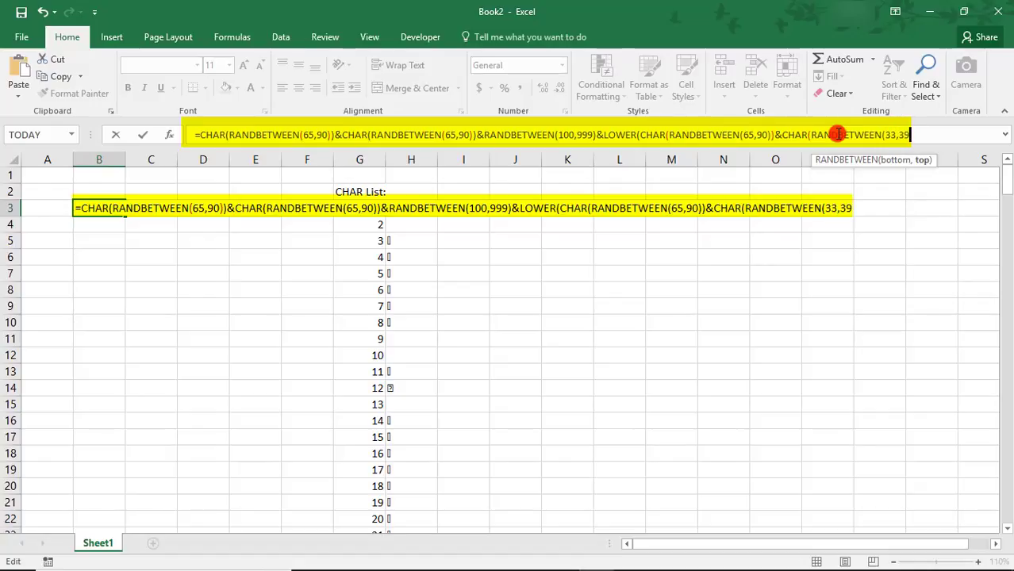
pyautogui.write('))')
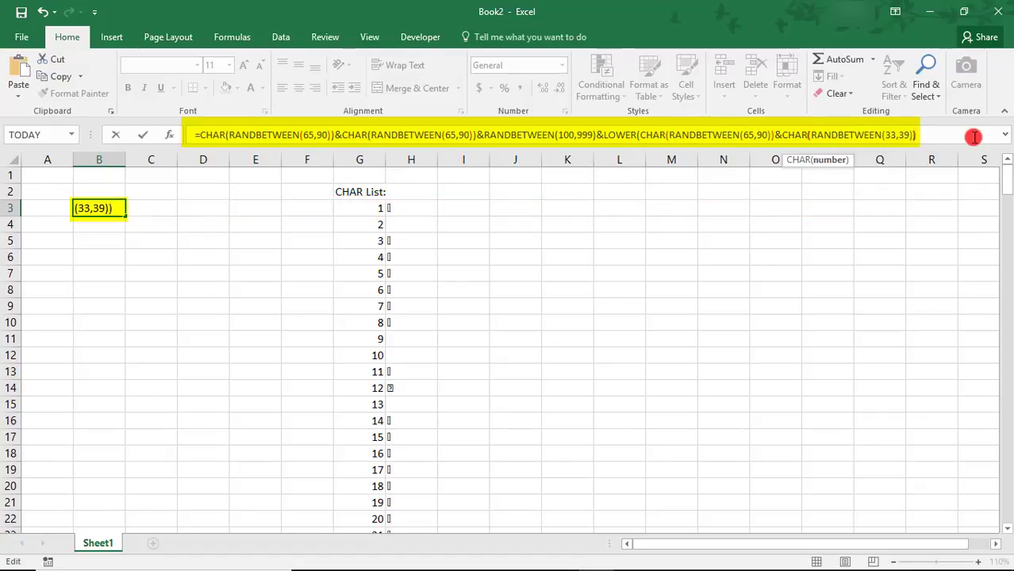
pyautogui.write(')')
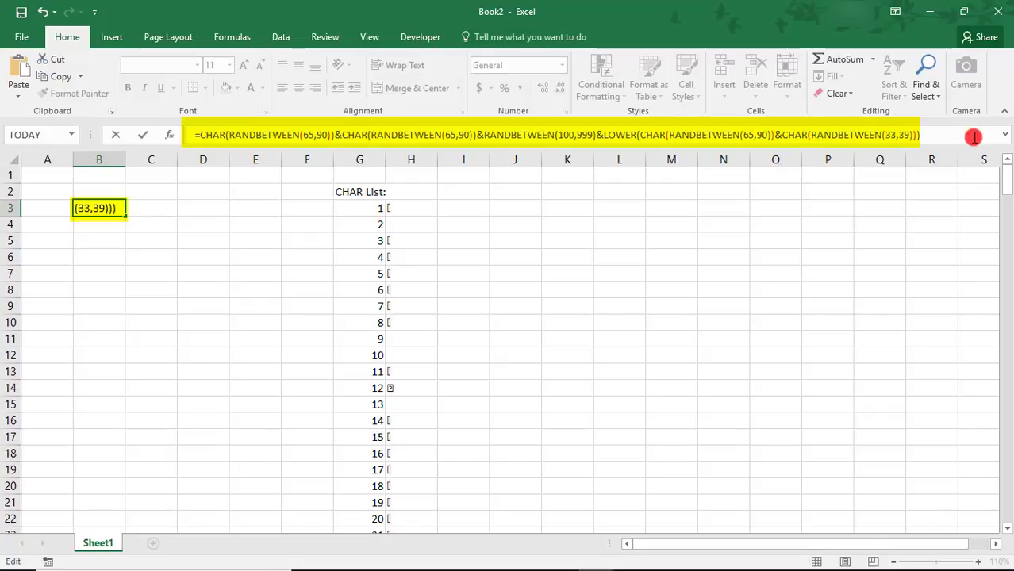
pyautogui.press('Return')
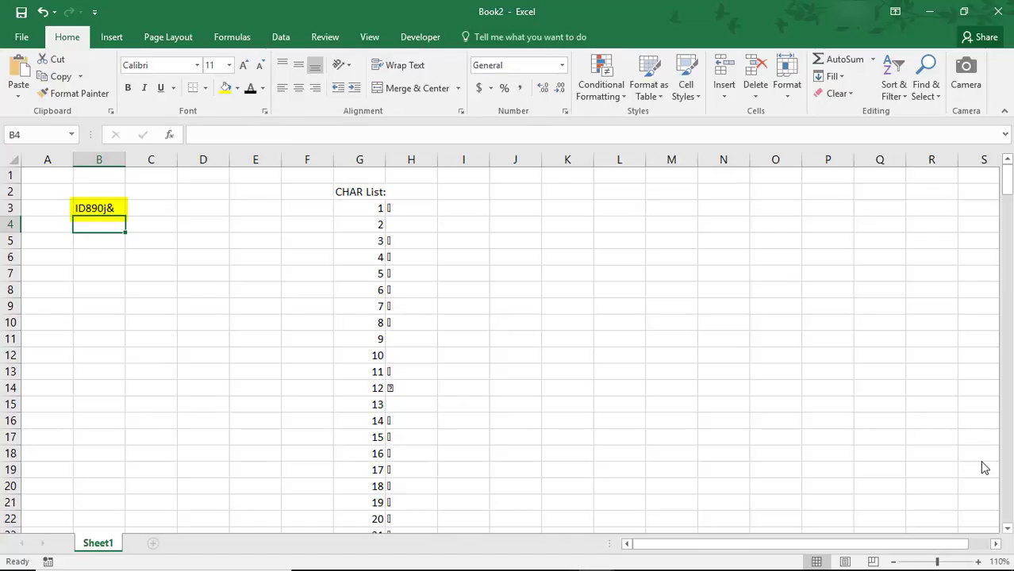
pyautogui.press('F9')
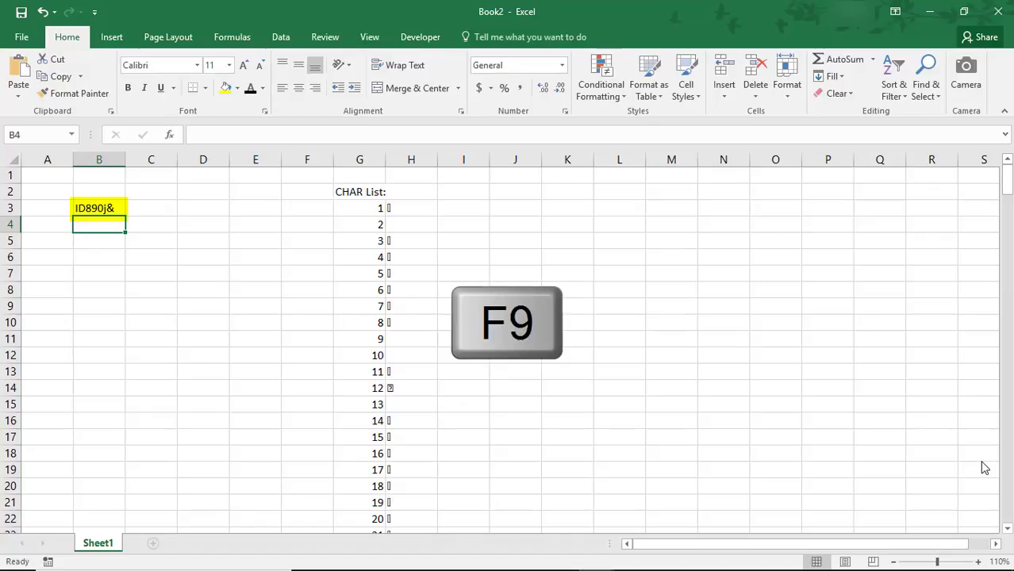